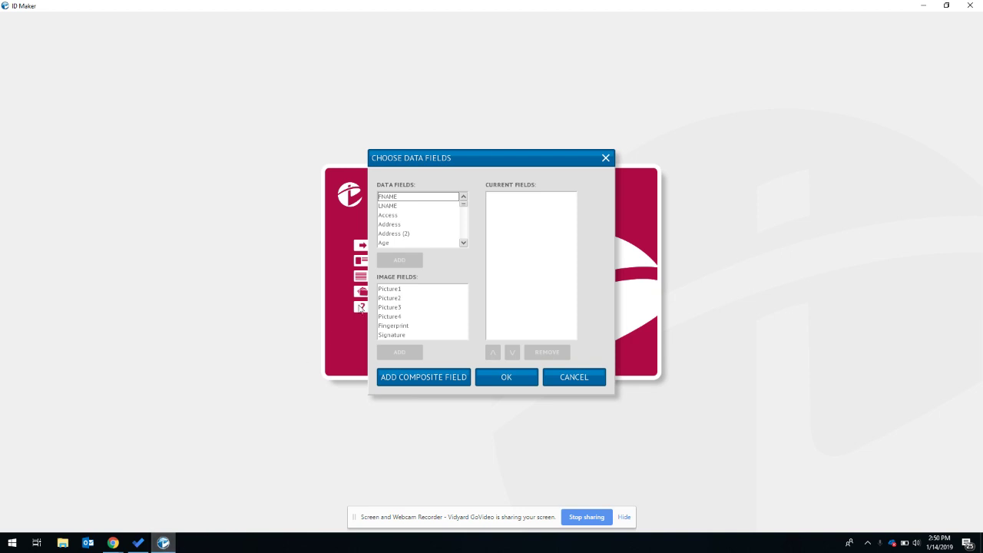
Add FNAME, LNAME, Picture1 and Employee # as the card's data fields and confirm.
double_click(412, 197)
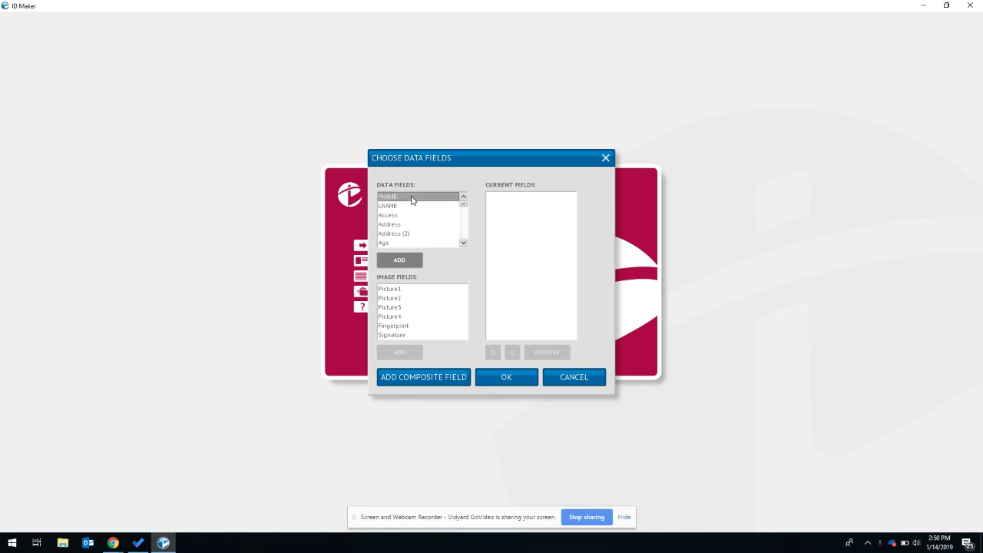
double_click(412, 197)
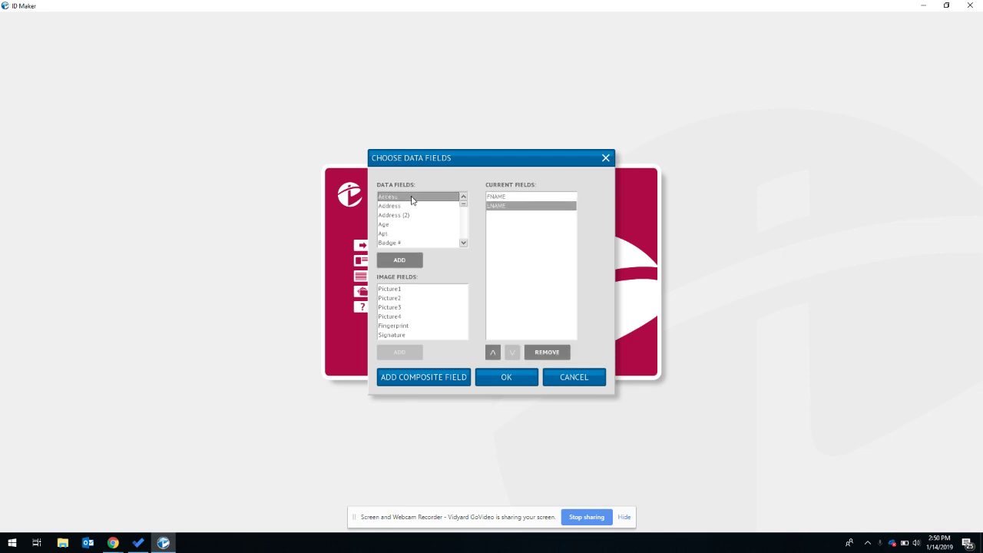
double_click(414, 290)
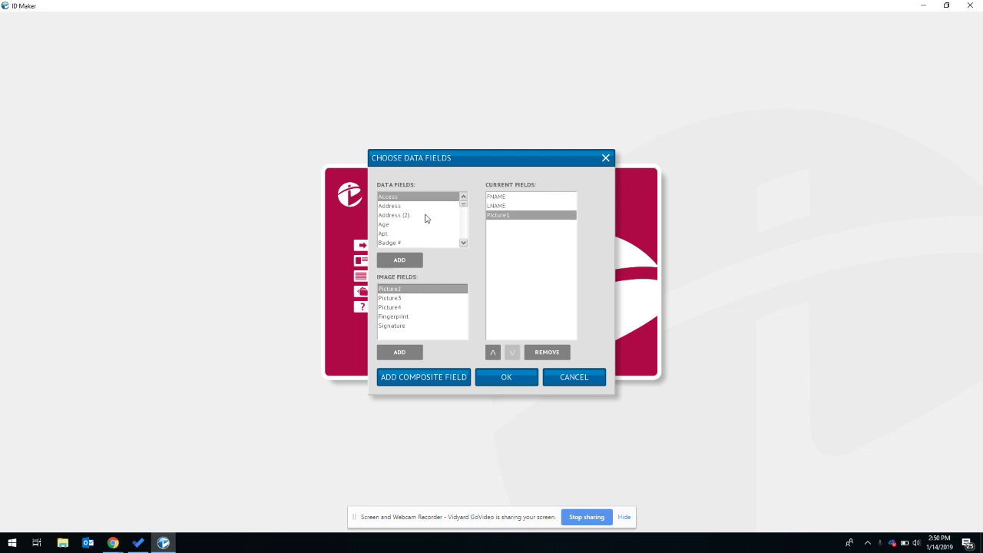
scroll(426, 219, down, 4)
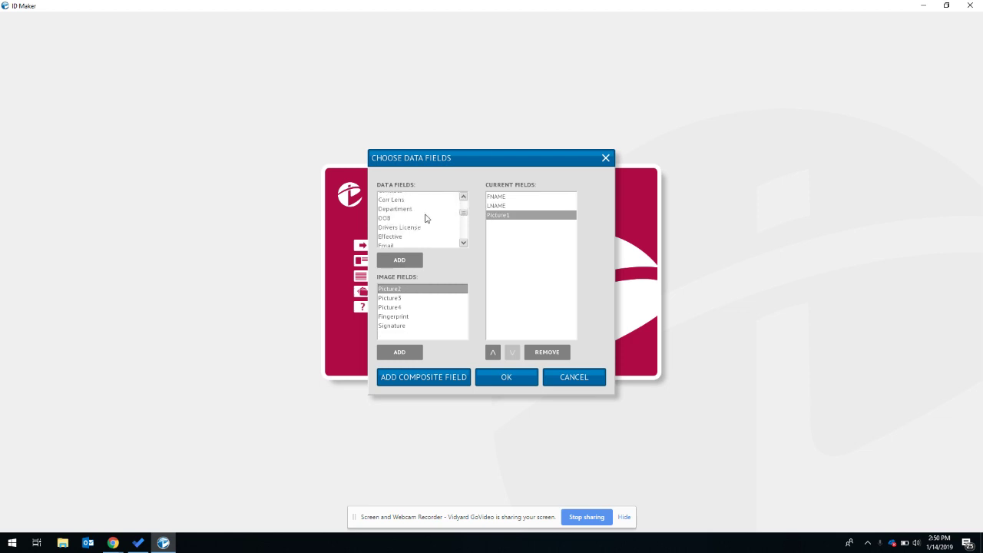
scroll(425, 219, up, 1)
scroll(426, 219, down, 2)
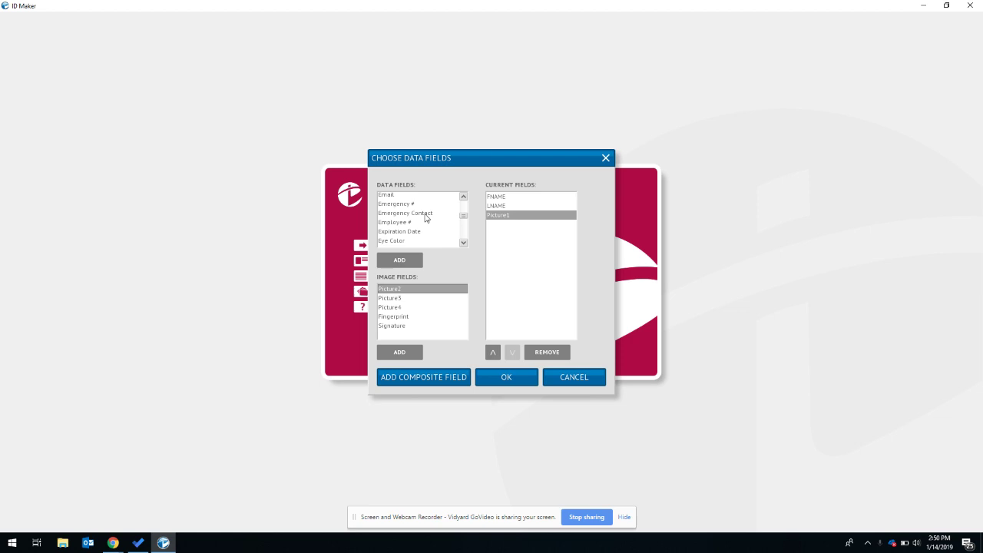
double_click(406, 222)
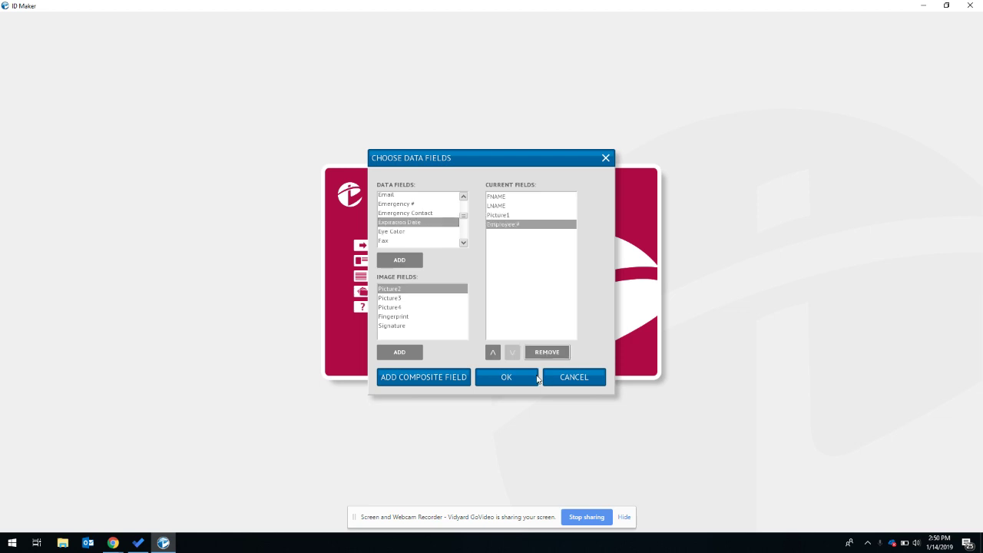
click(537, 377)
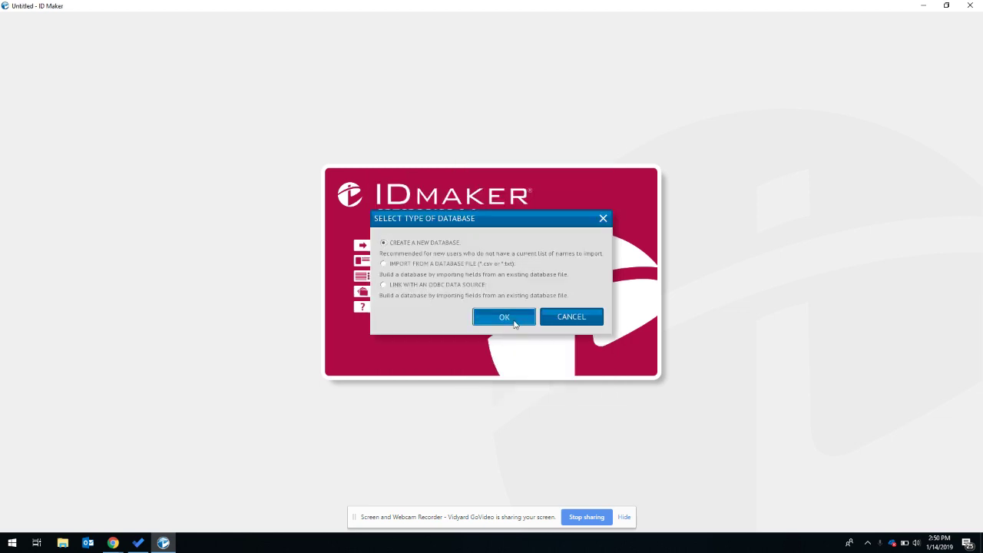
Create a new database and go to the 2. Data Entry page.
click(513, 322)
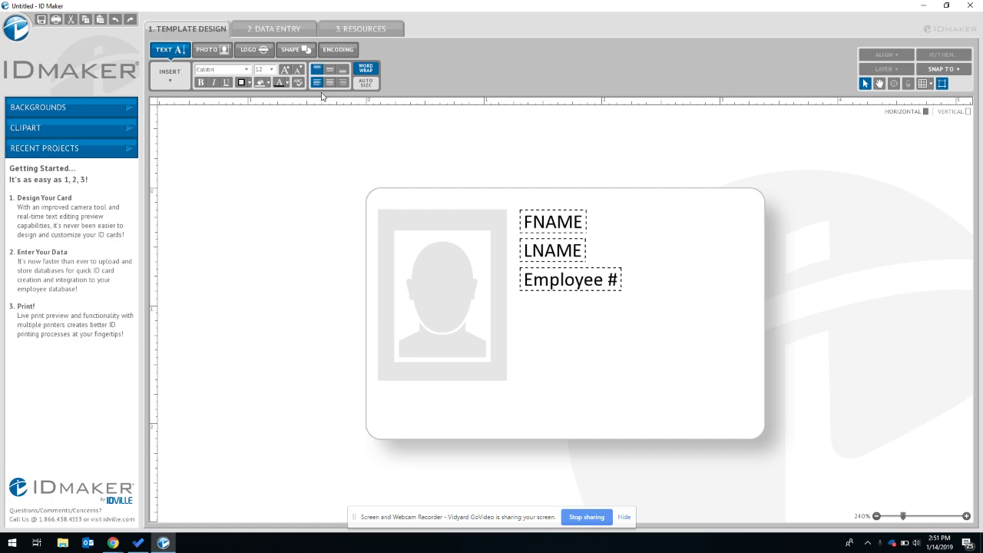
click(293, 29)
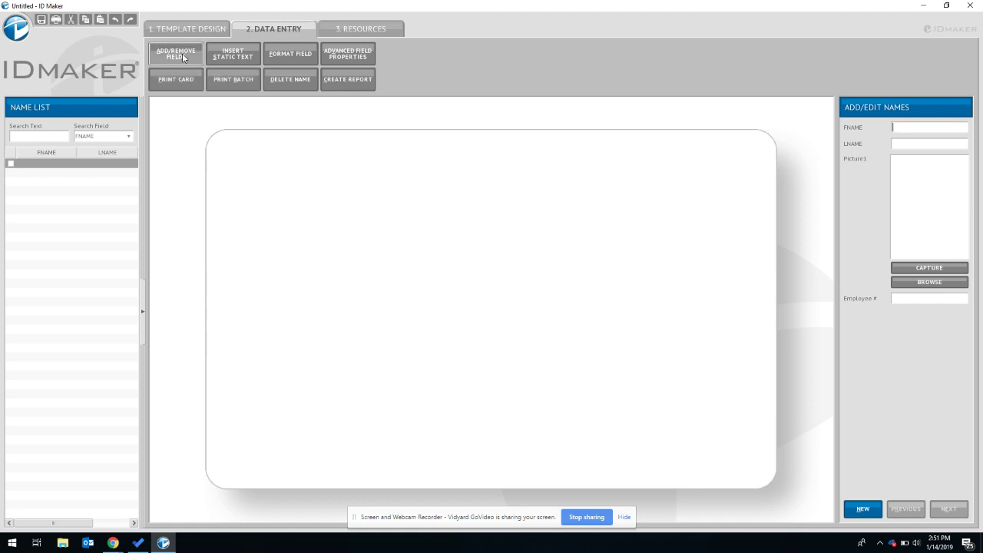
Delete the Employee # text box from the card layout, then return to Data Entry.
click(179, 30)
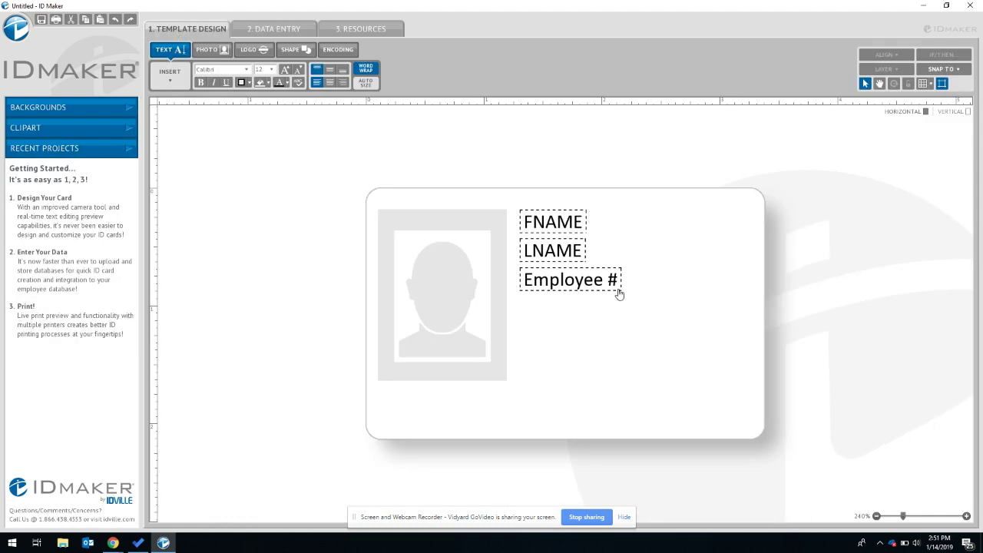
click(589, 283)
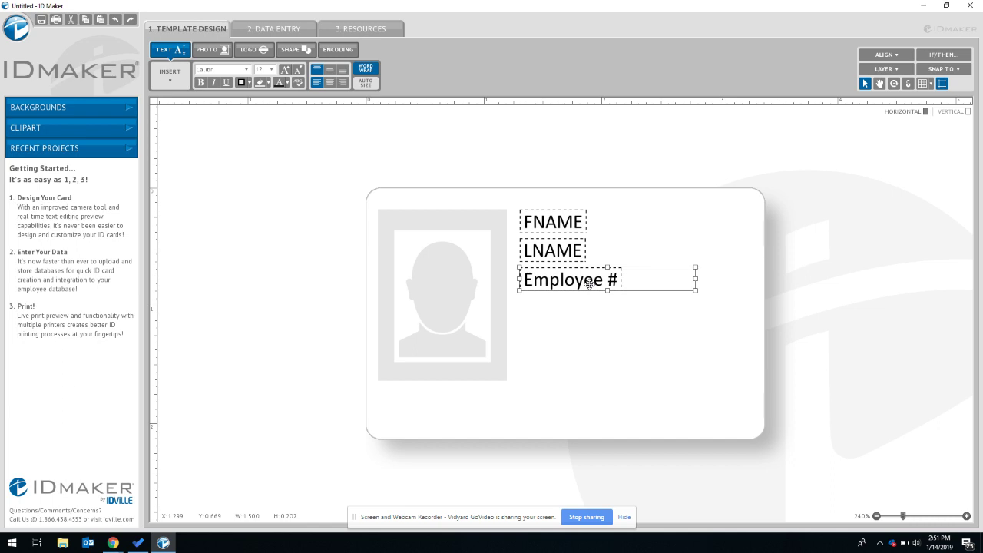
key(Delete)
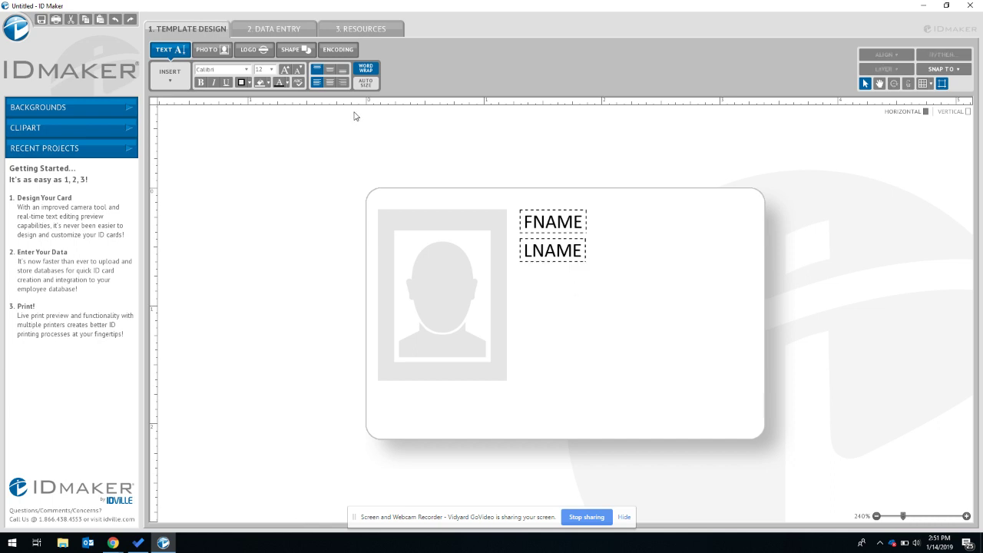
click(278, 31)
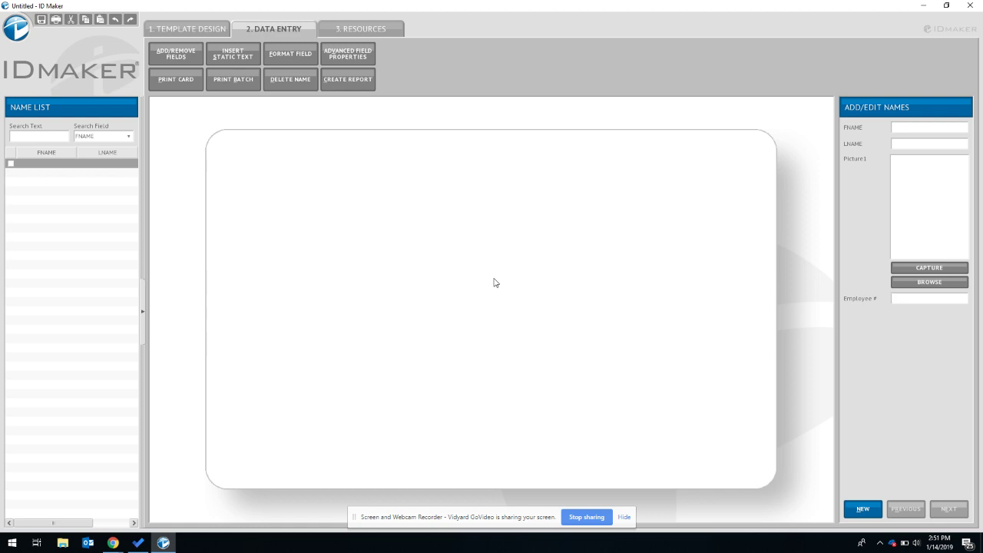
Start a new barcode on the card from Template Design's encoding options.
click(195, 31)
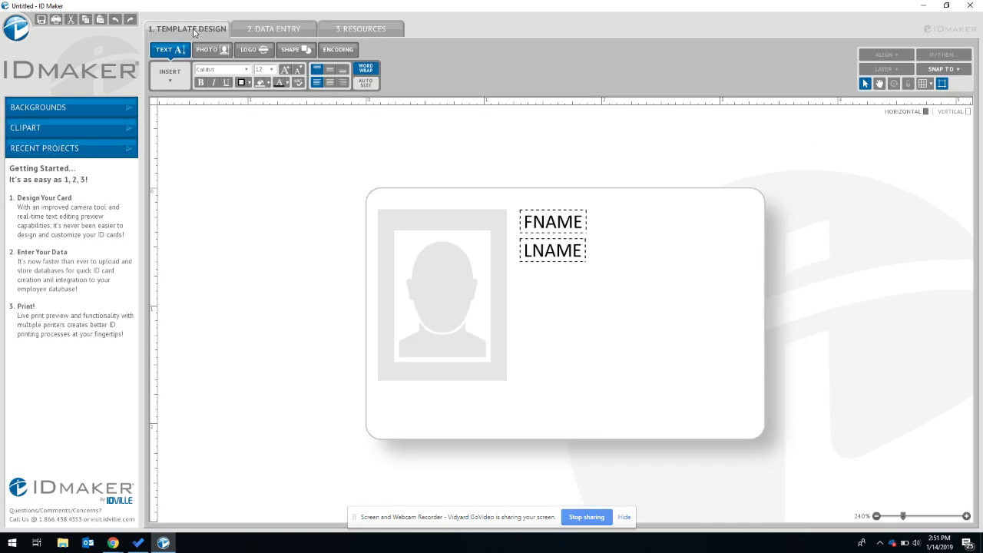
click(339, 49)
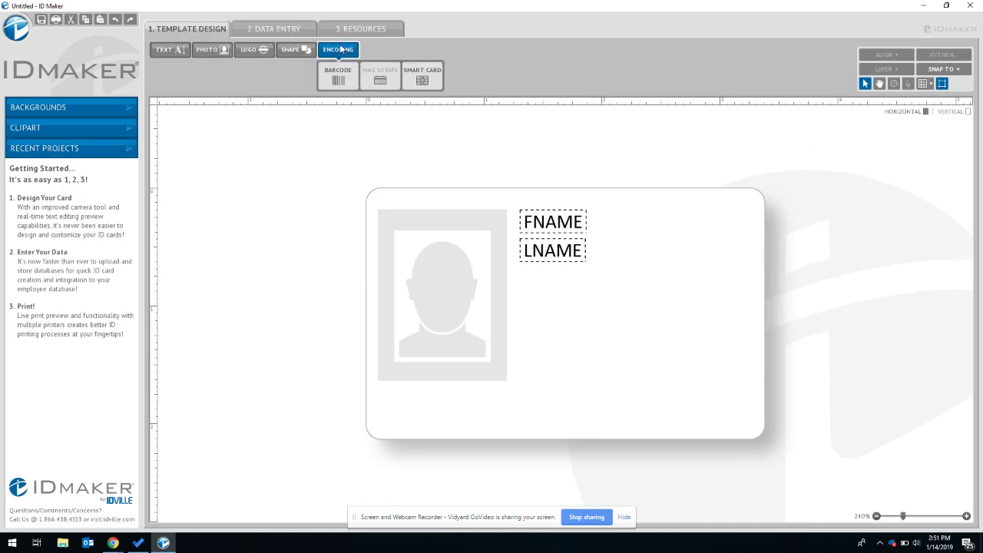
click(340, 80)
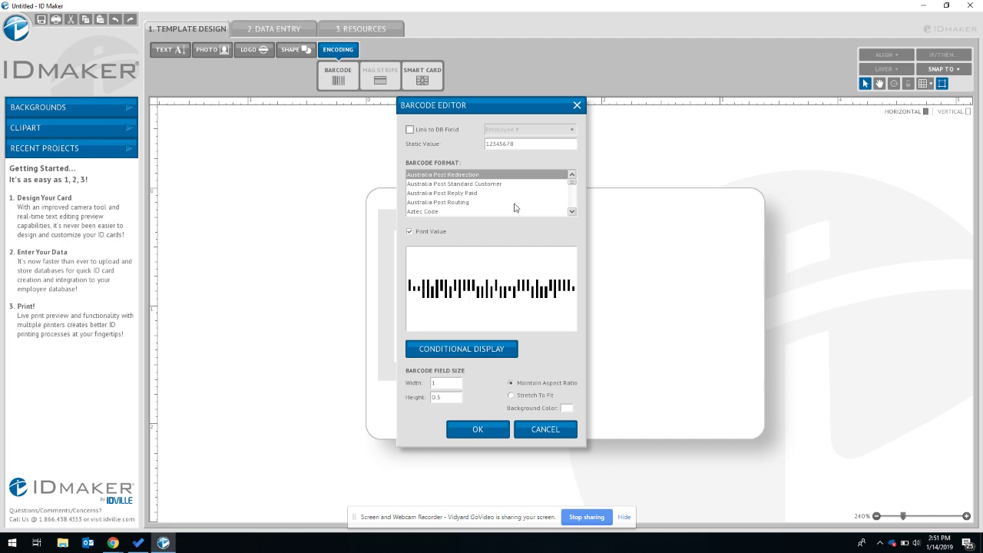
scroll(520, 209, down, 6)
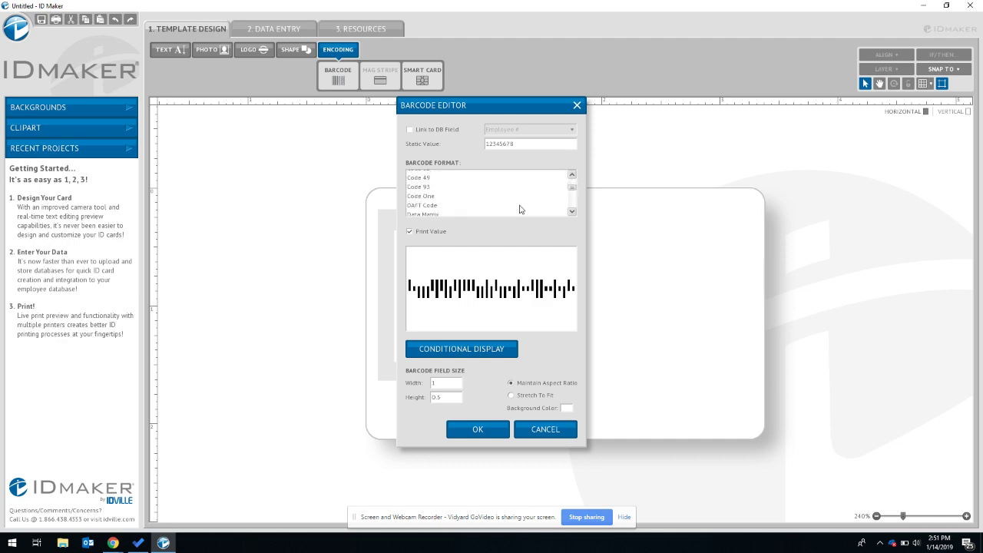
scroll(519, 209, down, 2)
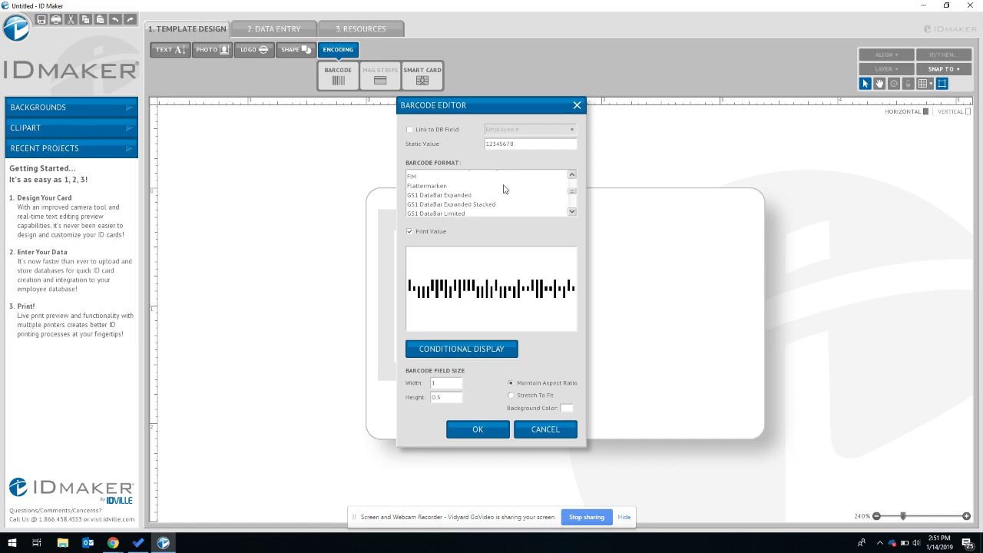
scroll(500, 187, down, 4)
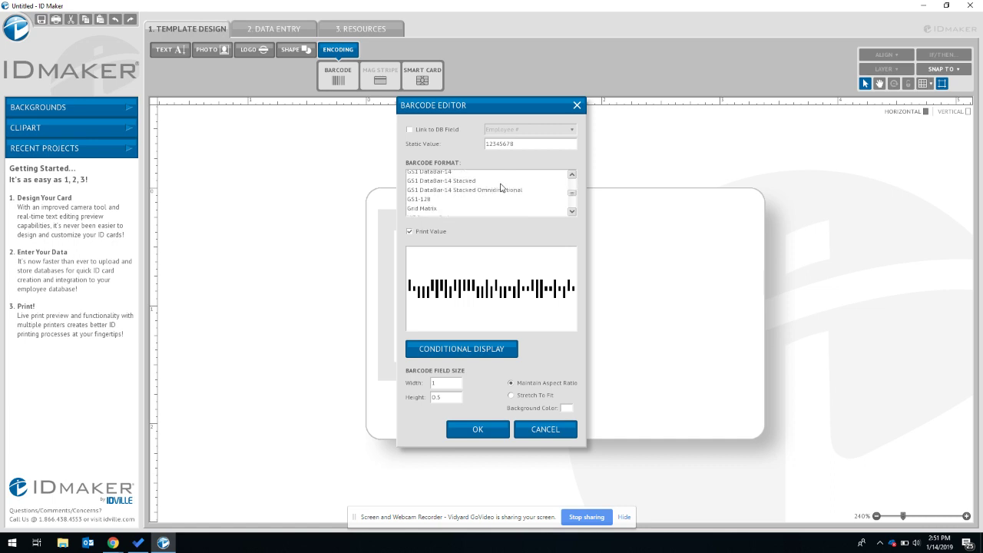
scroll(500, 187, down, 8)
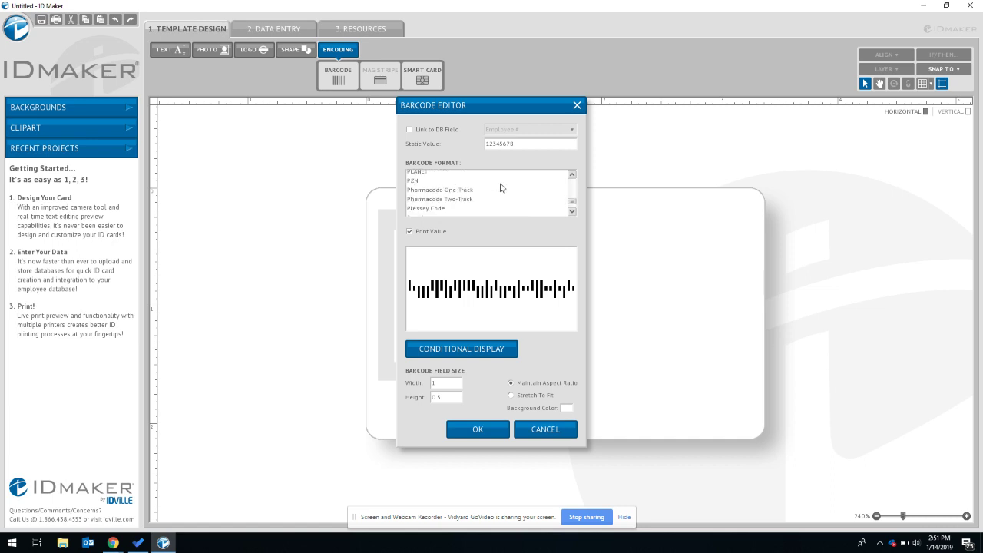
scroll(500, 188, down, 1)
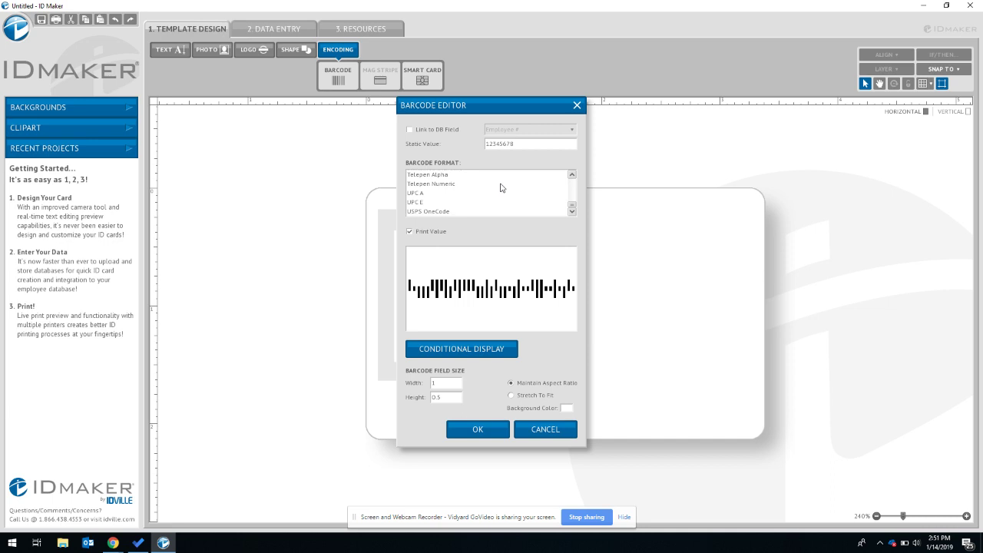
scroll(500, 188, up, 2)
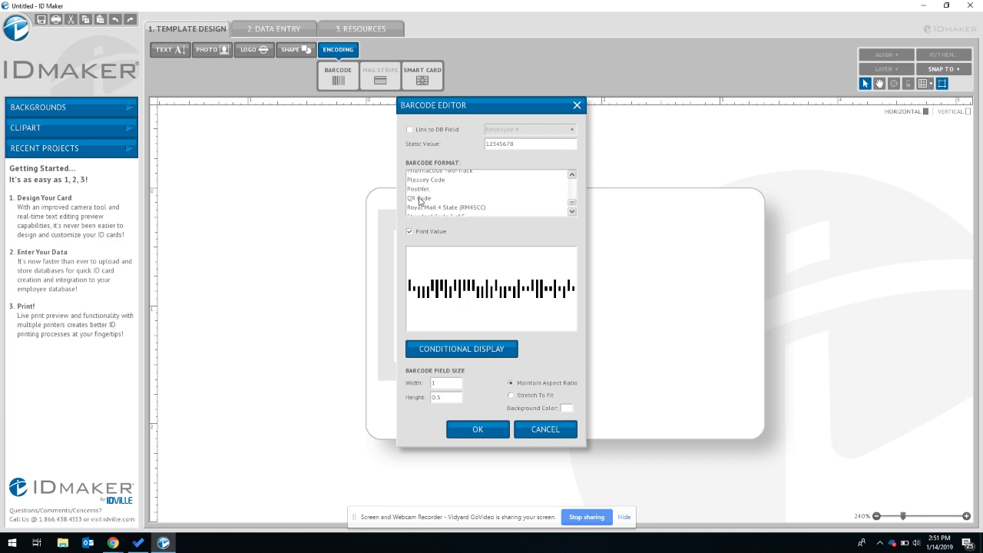
Make the barcode a QR Code linked to the Employee # database field.
click(420, 199)
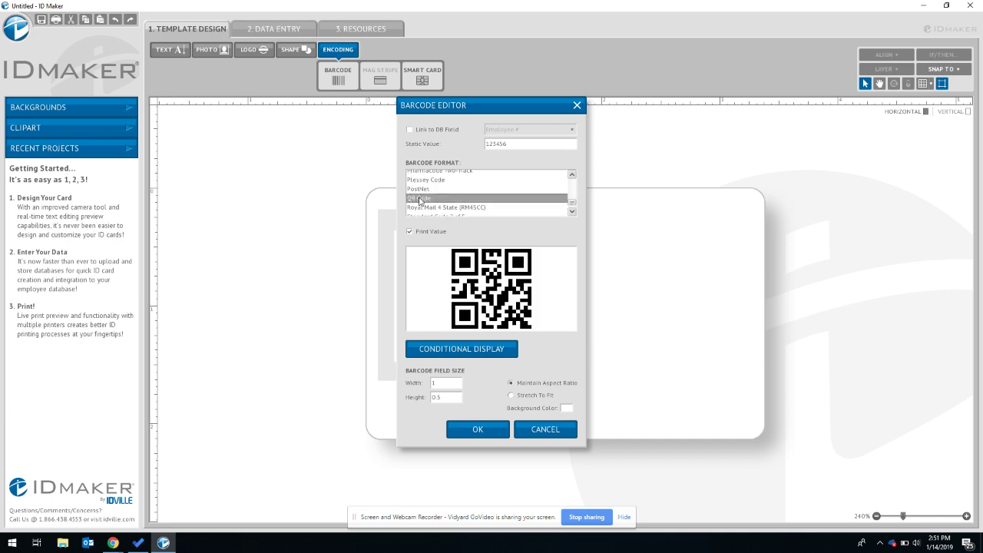
double_click(527, 144)
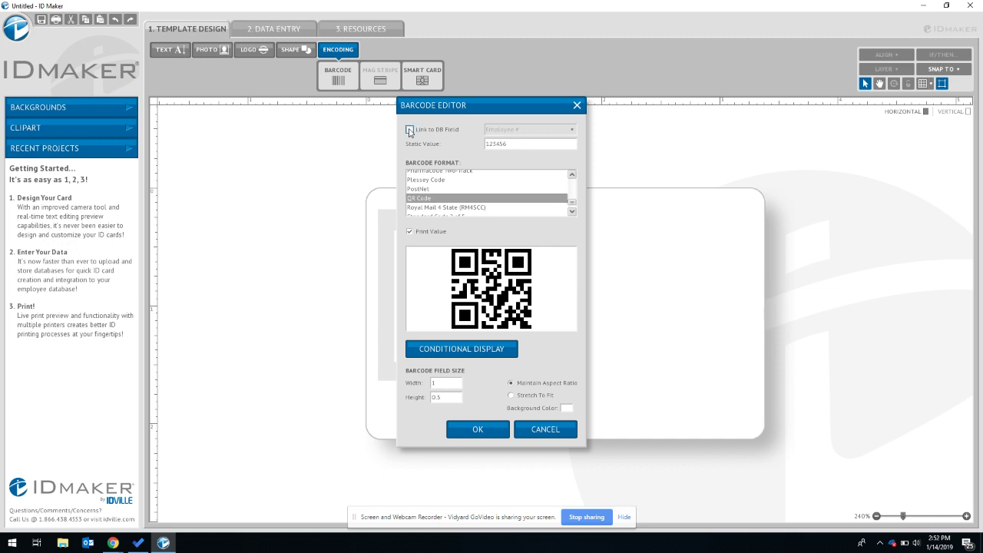
click(410, 131)
click(541, 132)
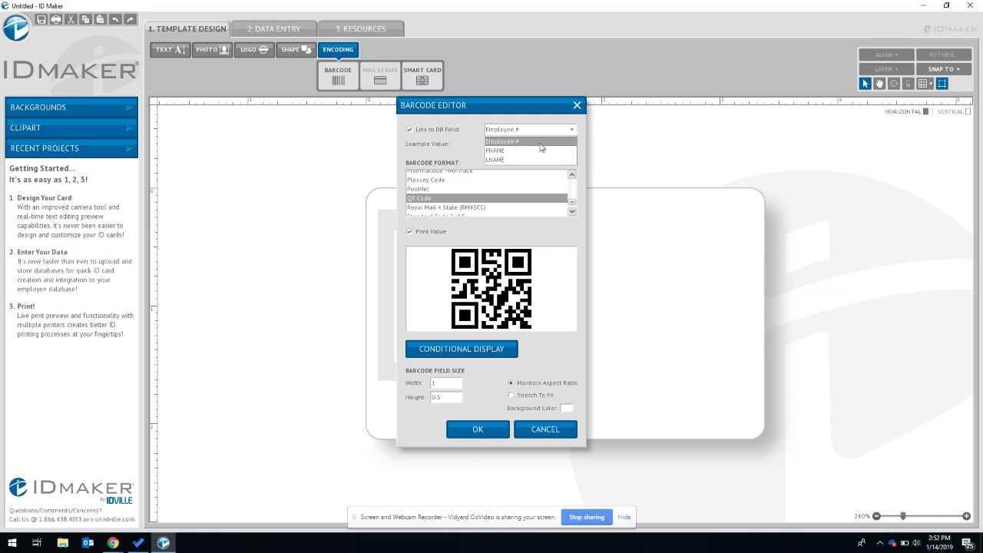
click(540, 142)
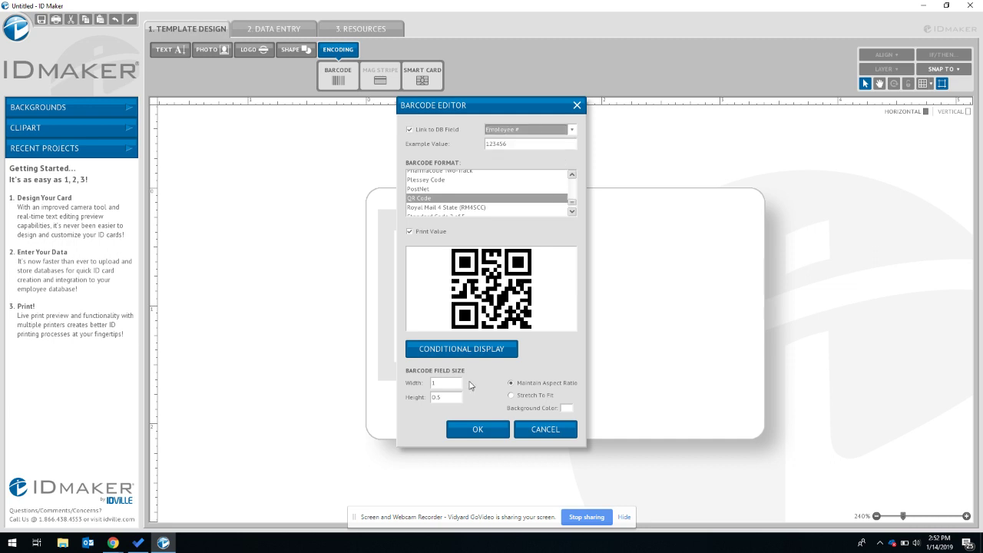
click(486, 435)
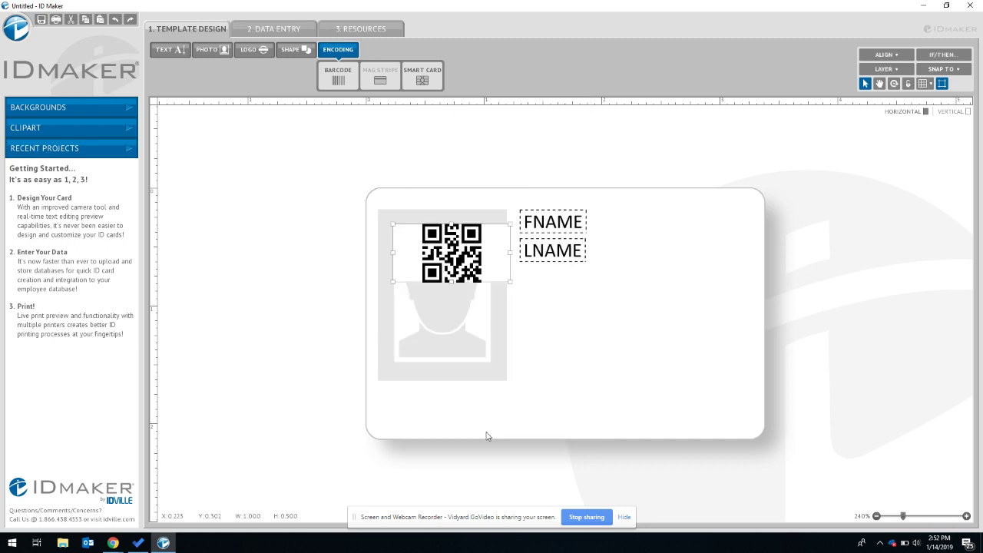
Drag the QR code to the right, just below the LNAME text.
drag(464, 256, 643, 331)
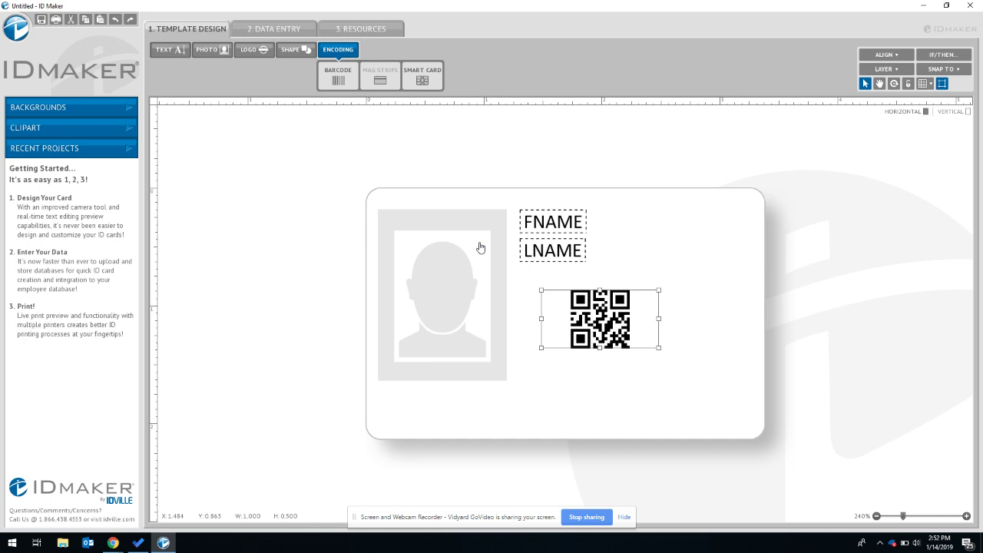
On Data Entry, fill in the first employee's first name, last name and employee number.
click(258, 30)
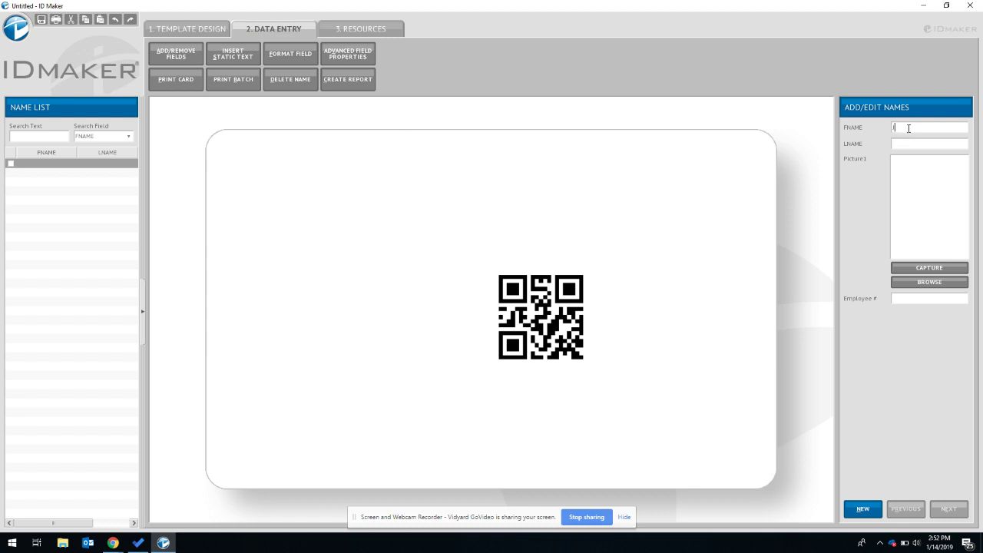
text(Jeff)
key(Tab)
text(Smith)
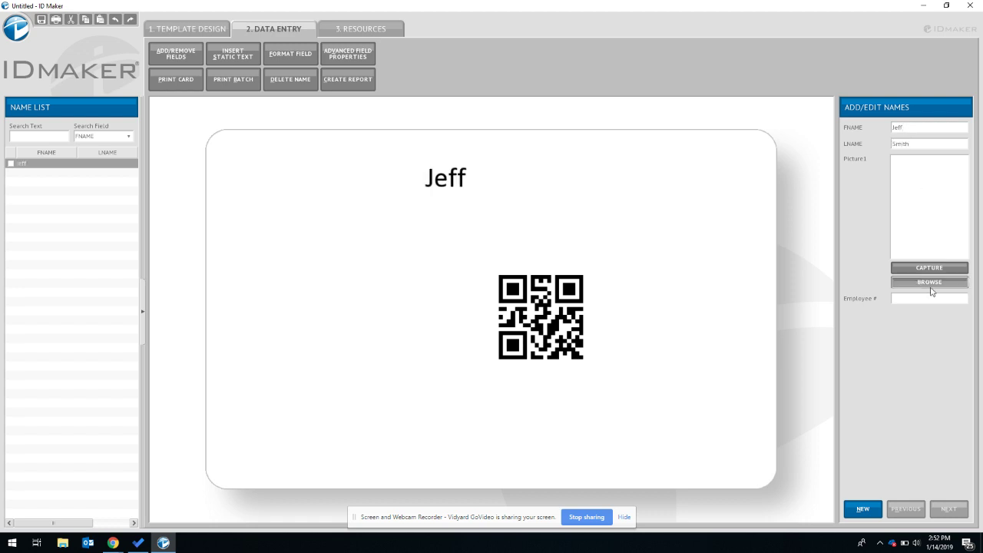
click(928, 301)
text(2727272)
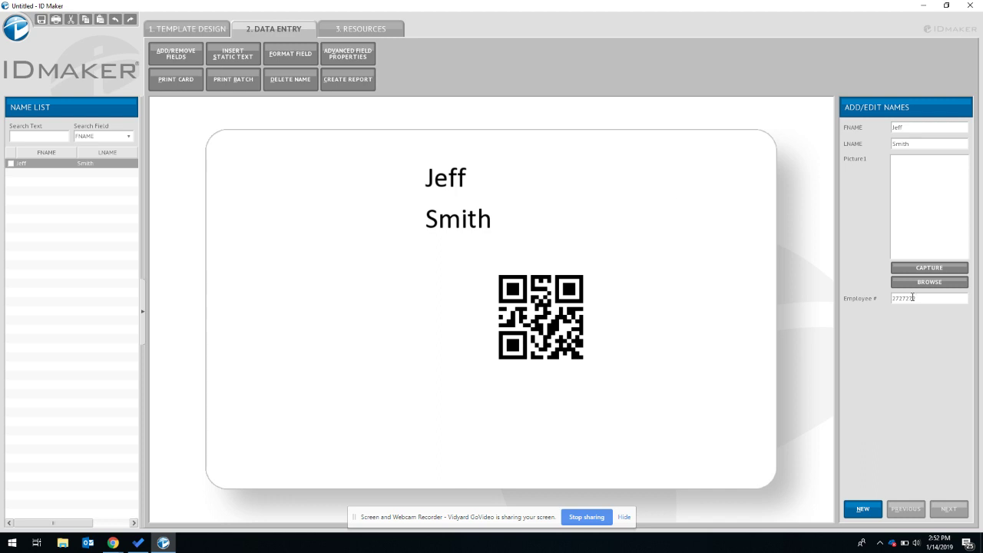
click(18, 36)
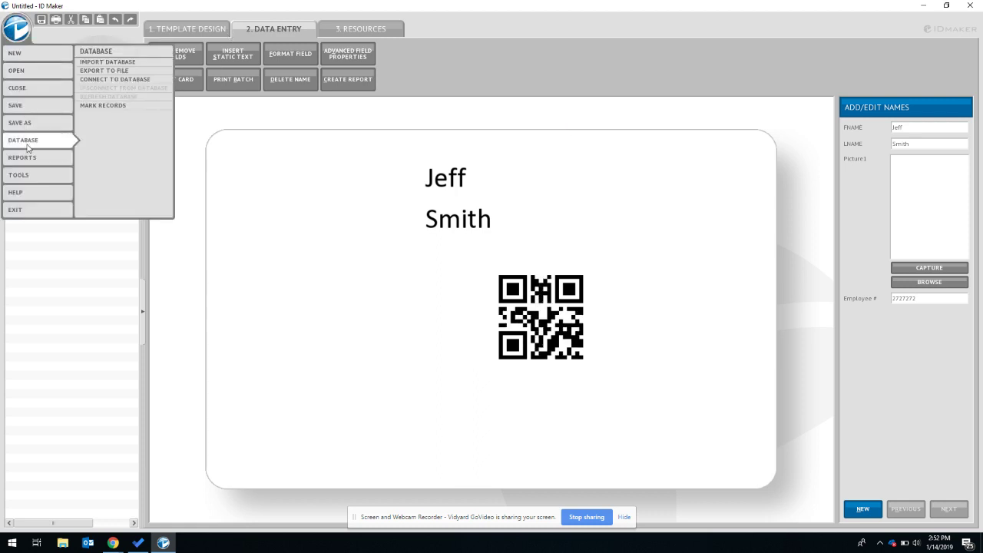
mouse_move(69, 142)
click(97, 67)
click(484, 296)
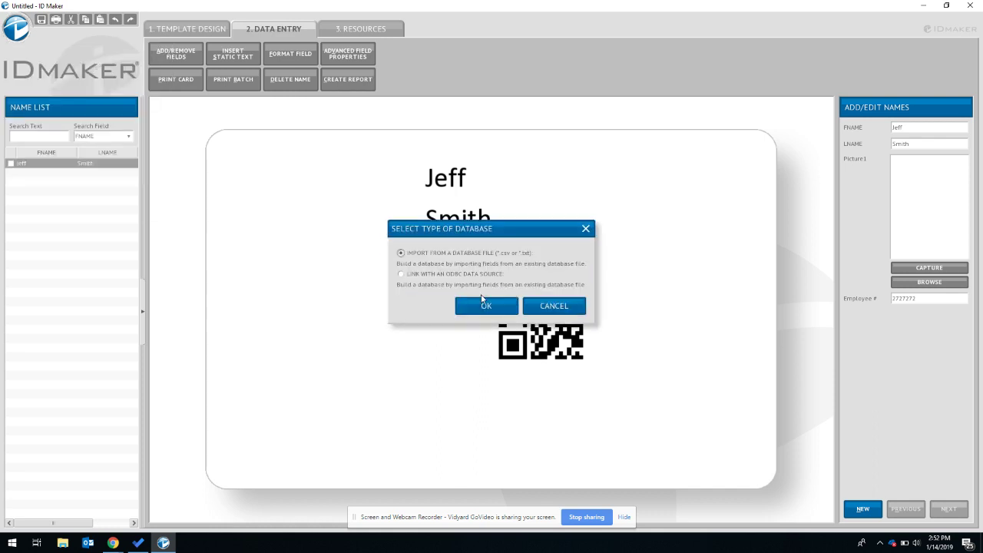
click(484, 305)
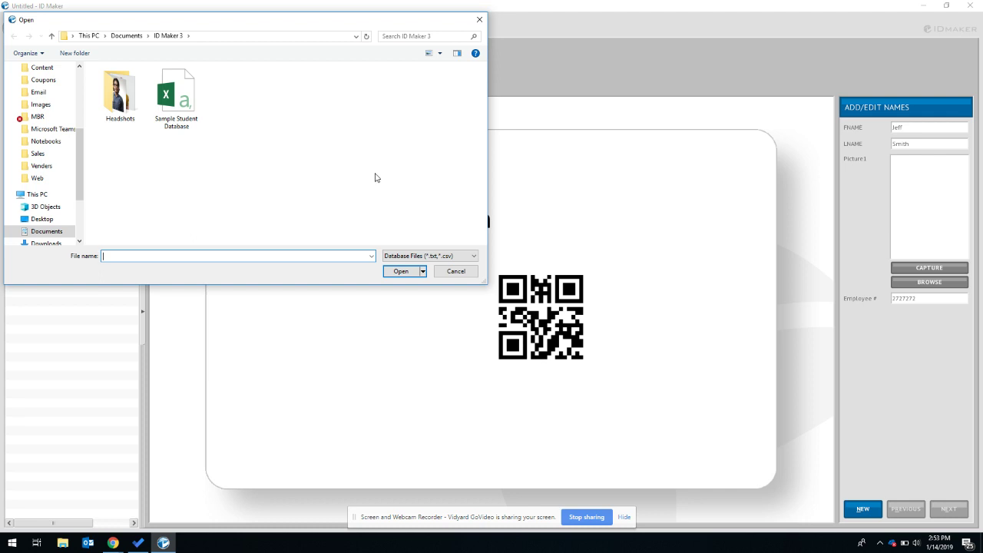
click(448, 271)
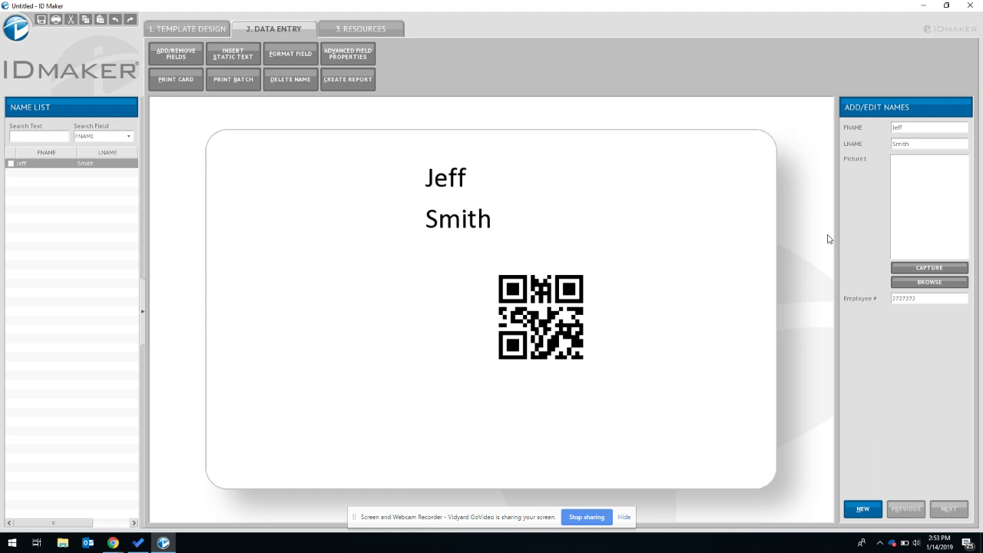
Enter a new record's first name, last name and employee number, add a blank record, then select the first row.
click(863, 510)
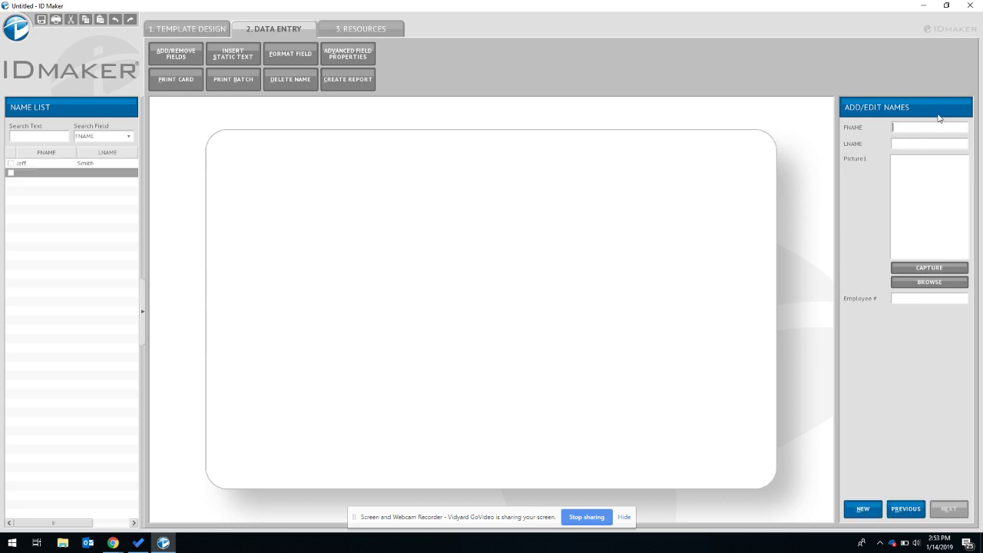
text(Amanda)
click(937, 141)
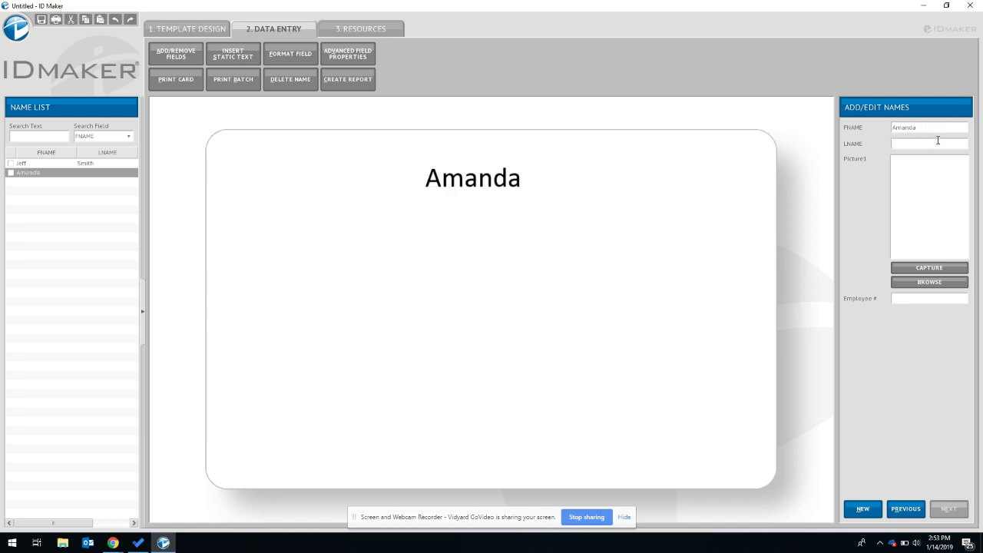
text(Smith)
click(907, 299)
text(1919191)
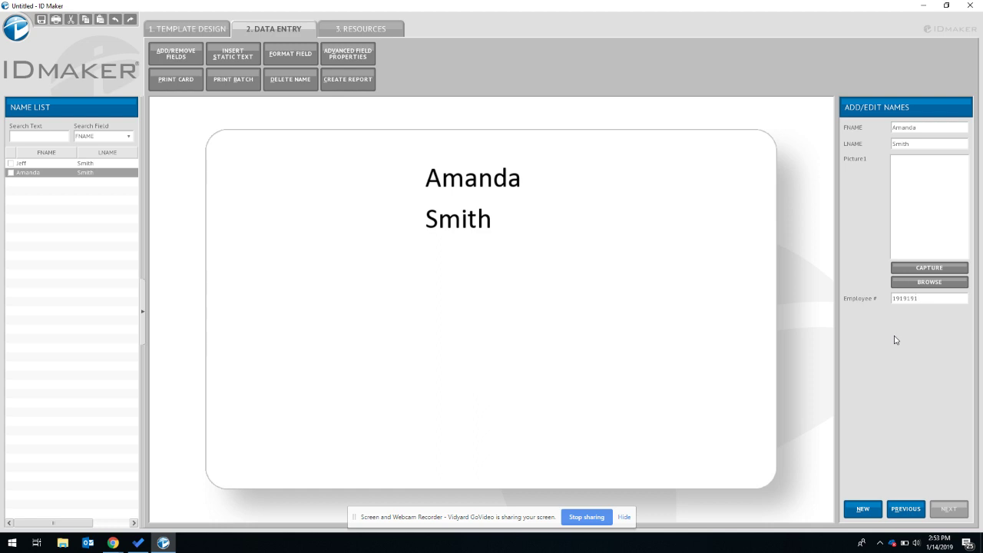
click(863, 508)
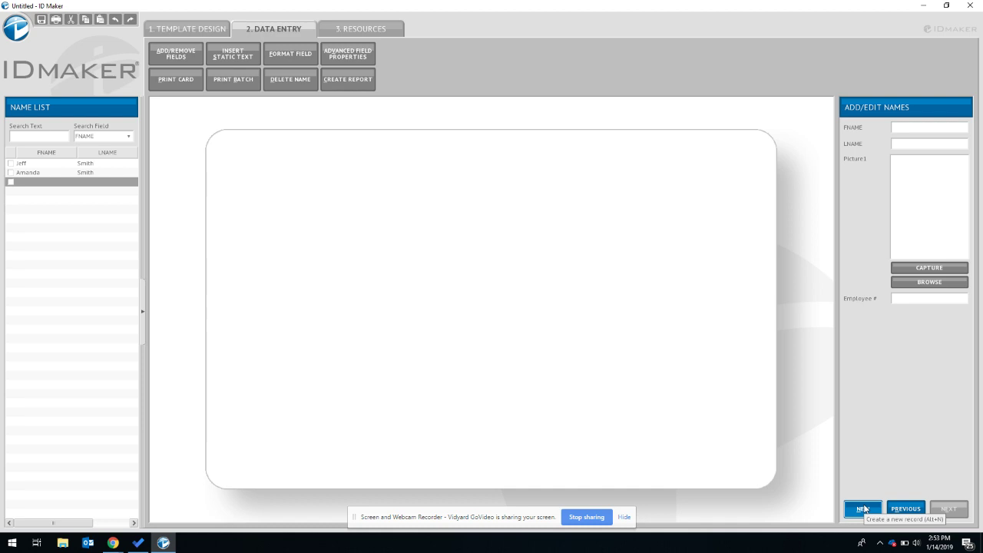
click(64, 167)
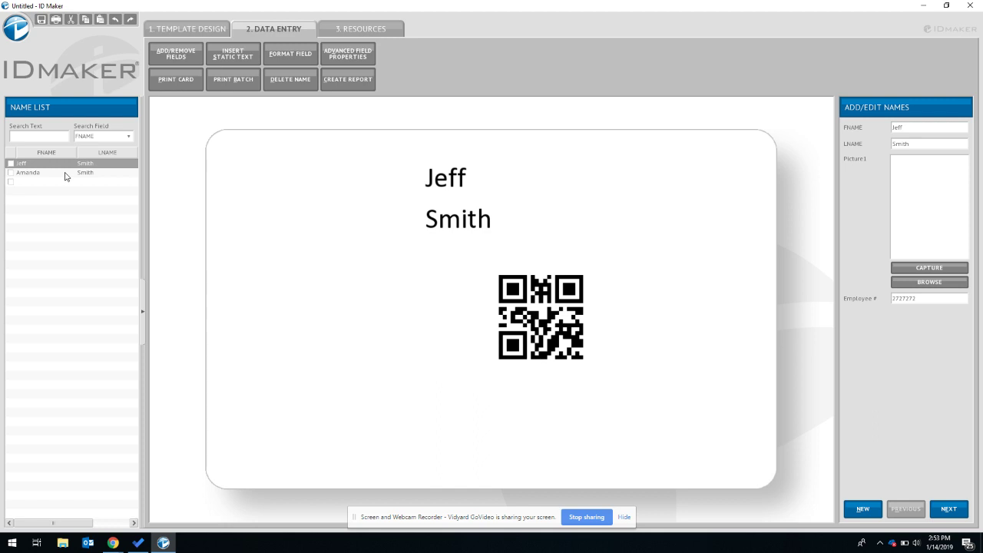
Switch the preview between the two name-list rows, ending on the second employee's card.
click(65, 173)
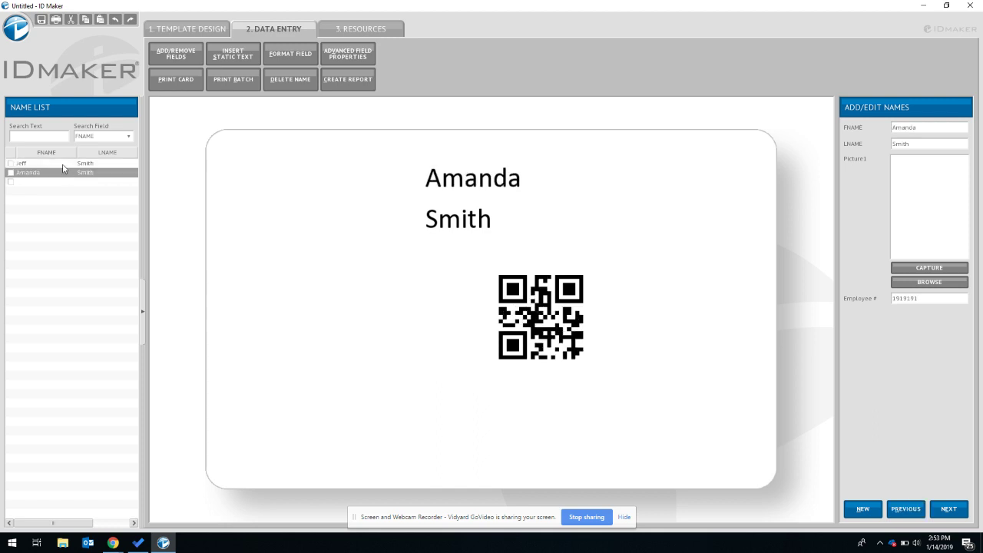
click(64, 165)
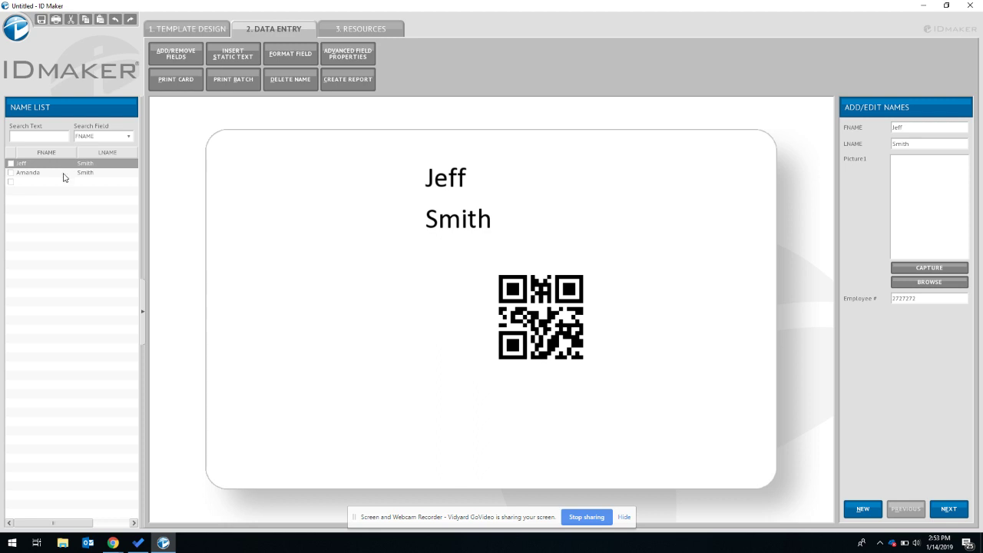
click(64, 174)
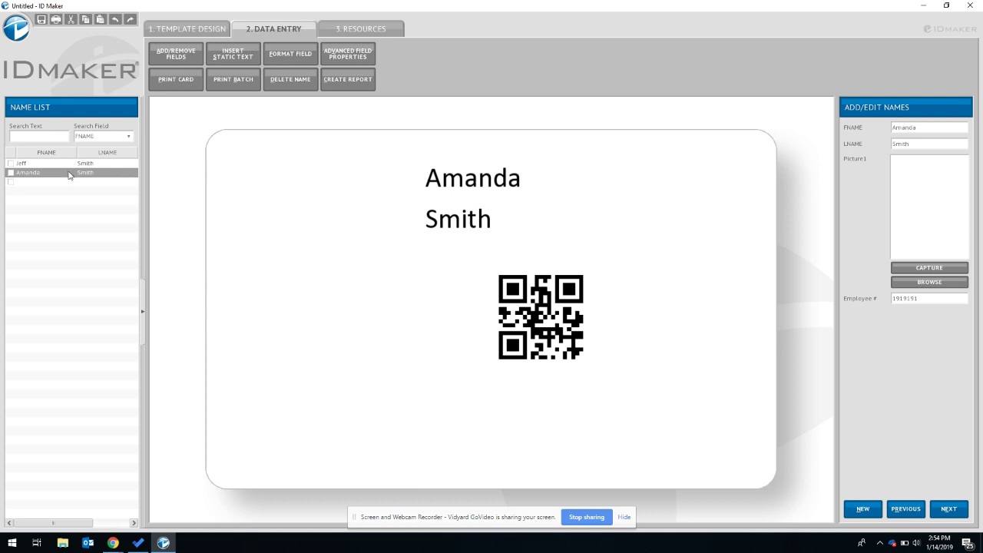
Switch to the 1. Template Design page to view the card layout.
click(189, 29)
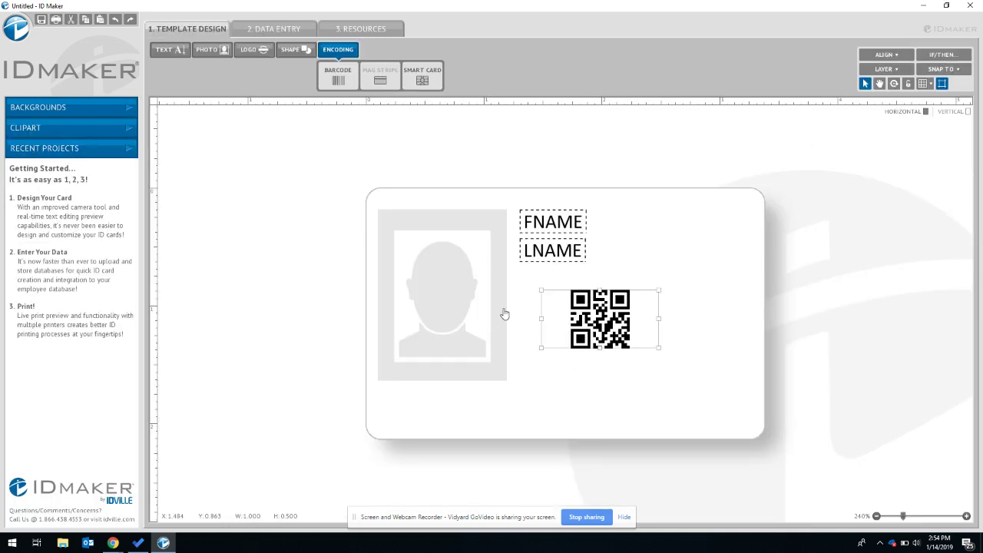